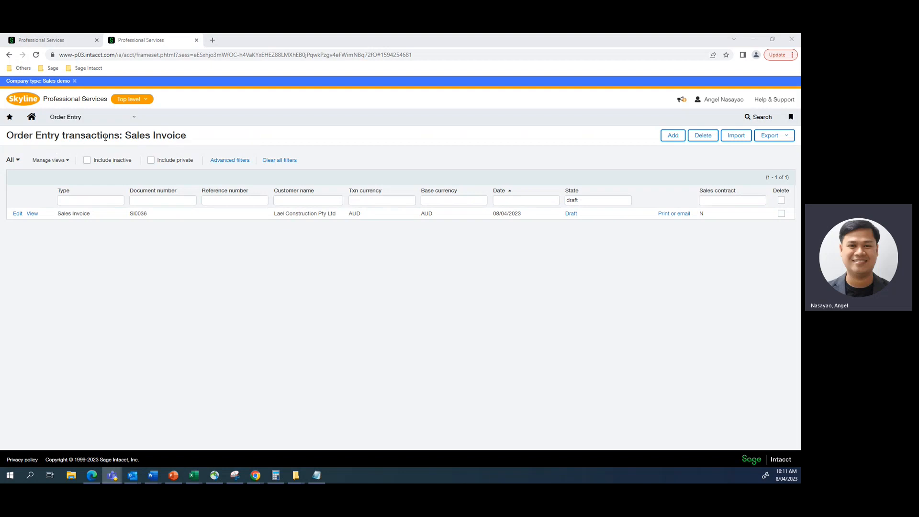
# Filter the Sales Invoice transactions by the draft state.
pyautogui.click(579, 203)
pyautogui.press('Return')
# In the first Sage Intacct browser tab, open the Export Draft OE Invoices component of Bulk Post OE Invoices.
pyautogui.click(52, 44)
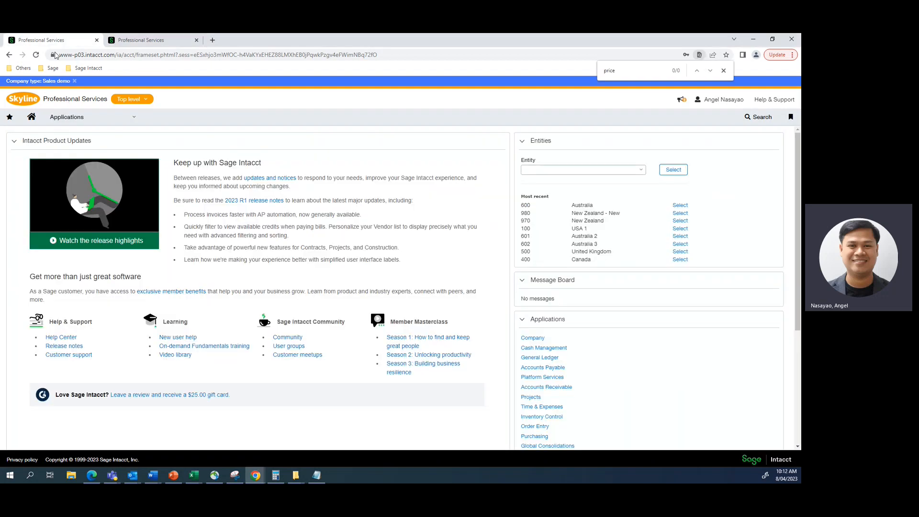
pyautogui.click(136, 119)
pyautogui.scroll(2, 116, 216)
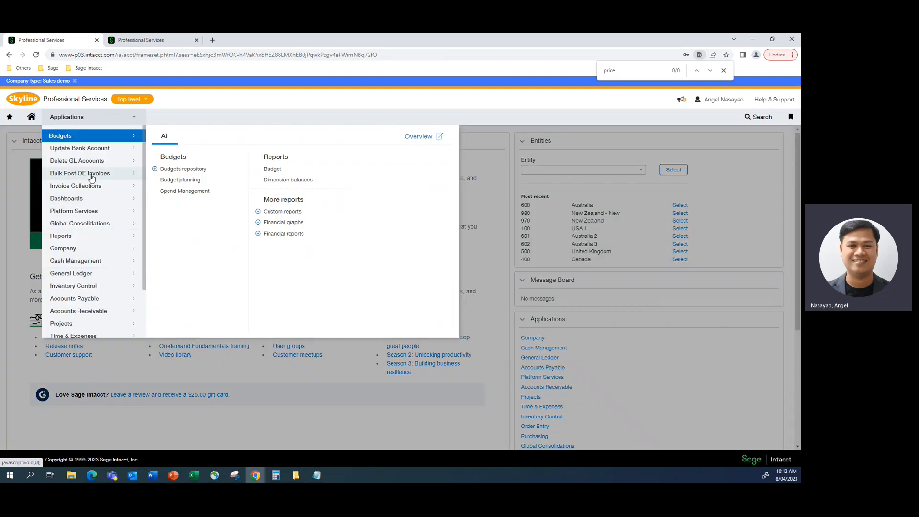
pyautogui.moveTo(92, 178)
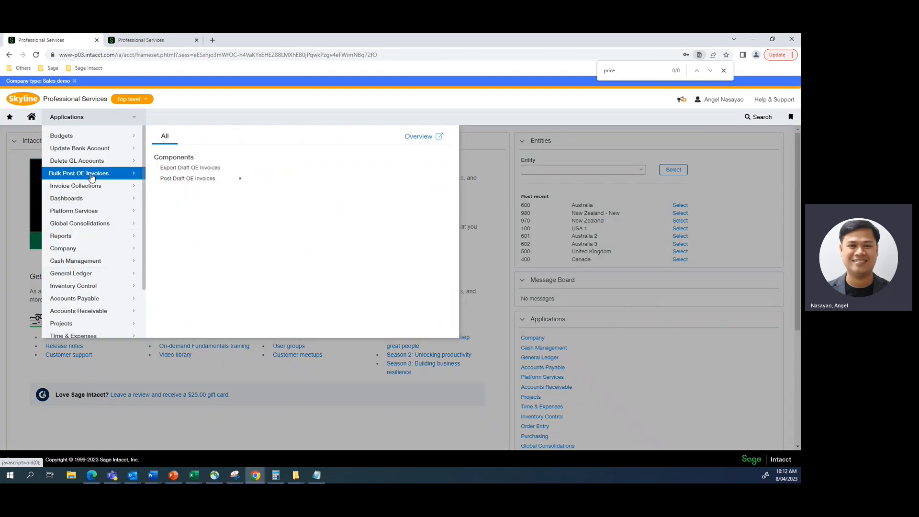
pyautogui.click(182, 173)
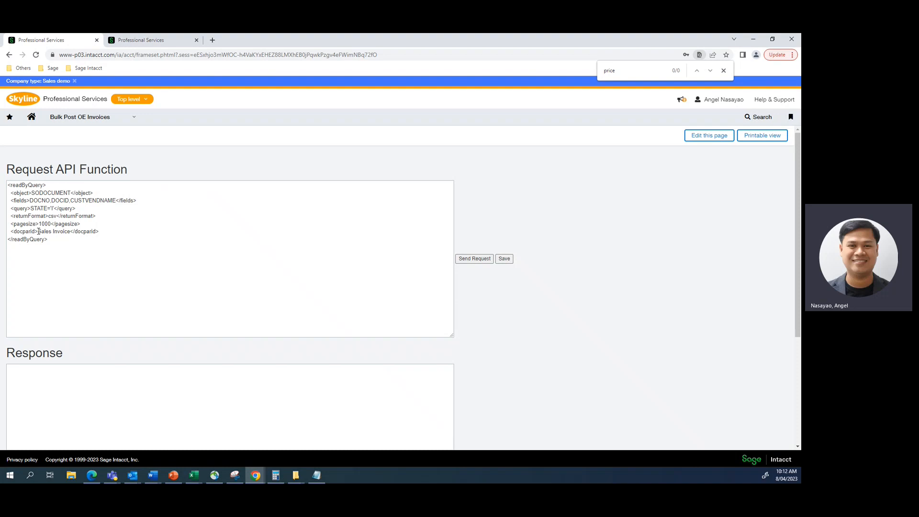
# Check the transaction type name in the order entry list, and send the readByQuery request for draft Sales Invoice documents.
pyautogui.click(150, 40)
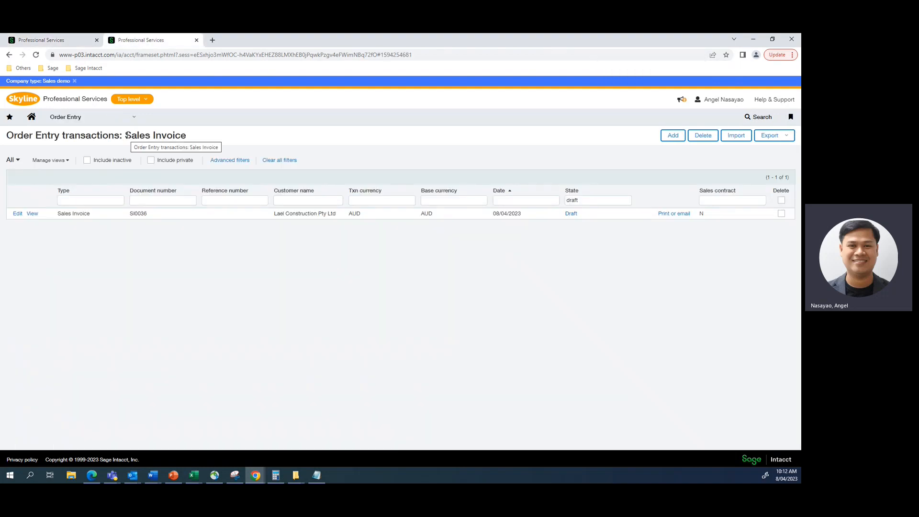
pyautogui.click(71, 42)
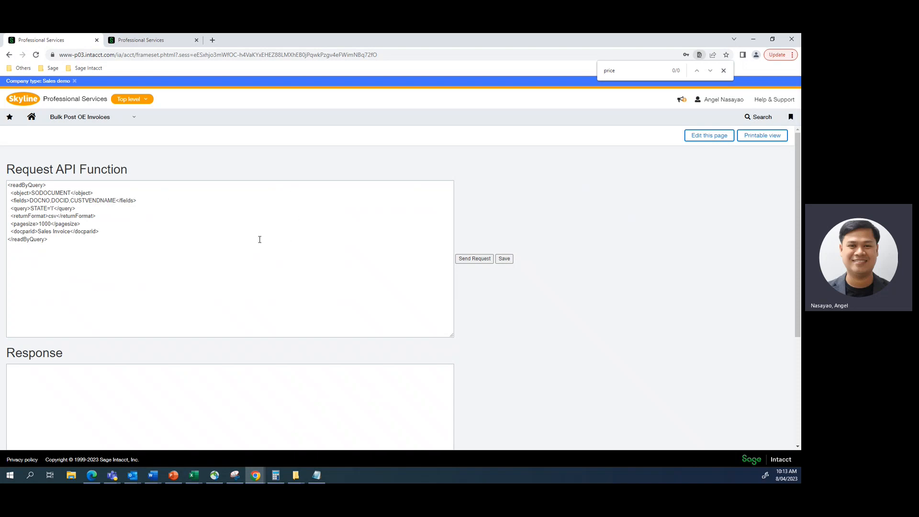
pyautogui.click(469, 261)
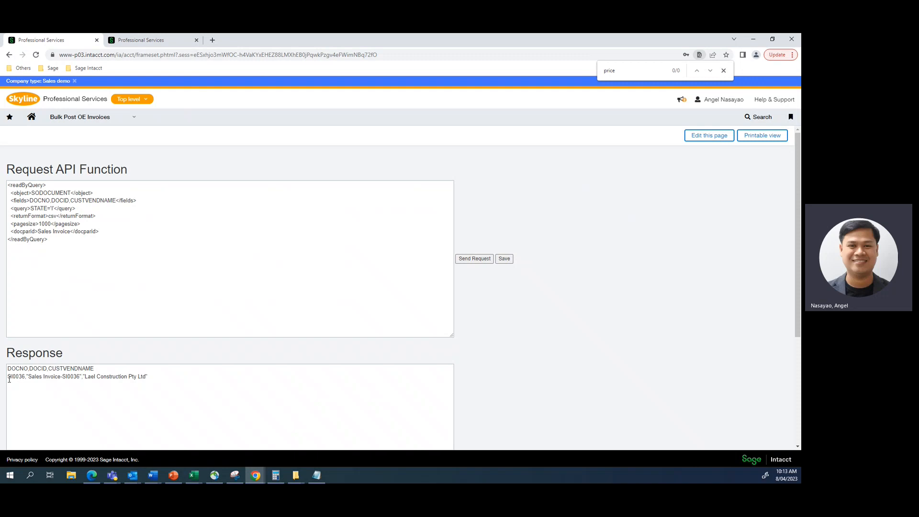
# Compare the document number in the query response with the one in the draft Sales Invoice list.
pyautogui.click(9, 377)
pyautogui.moveTo(9, 377); pyautogui.dragTo(25, 377)
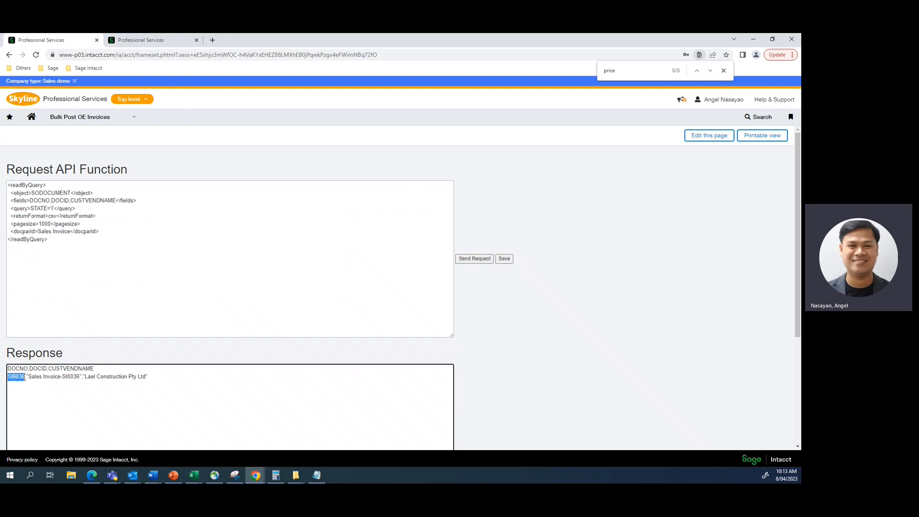
pyautogui.click(136, 42)
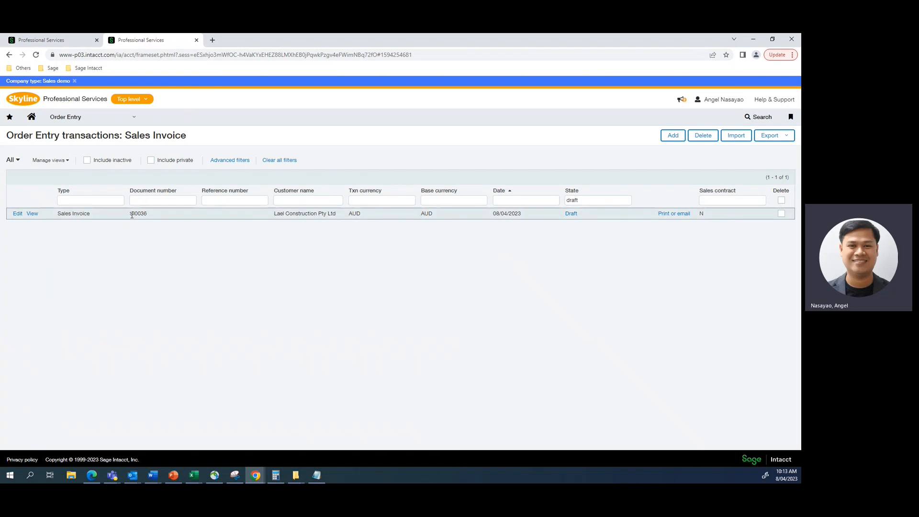
pyautogui.click(55, 42)
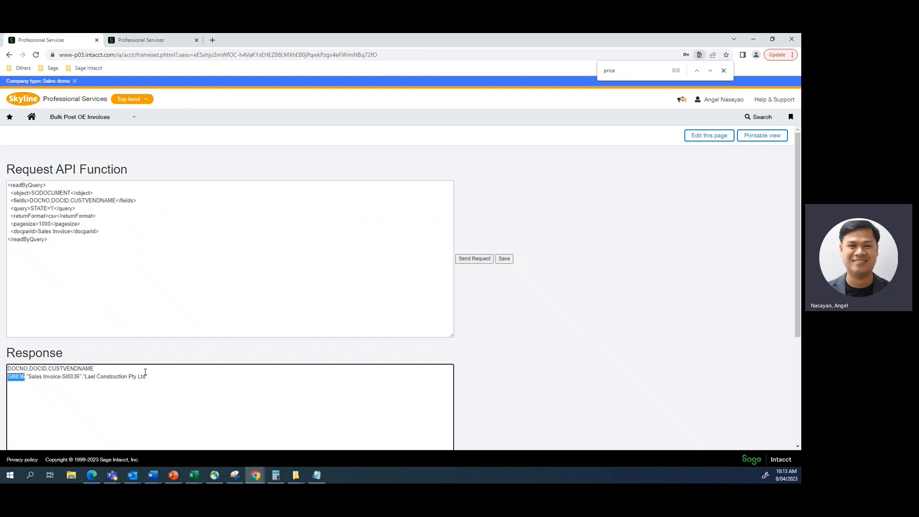
# Save the query response as a CSV file and open the downloaded file in Excel.
pyautogui.scroll(-1, 143, 371)
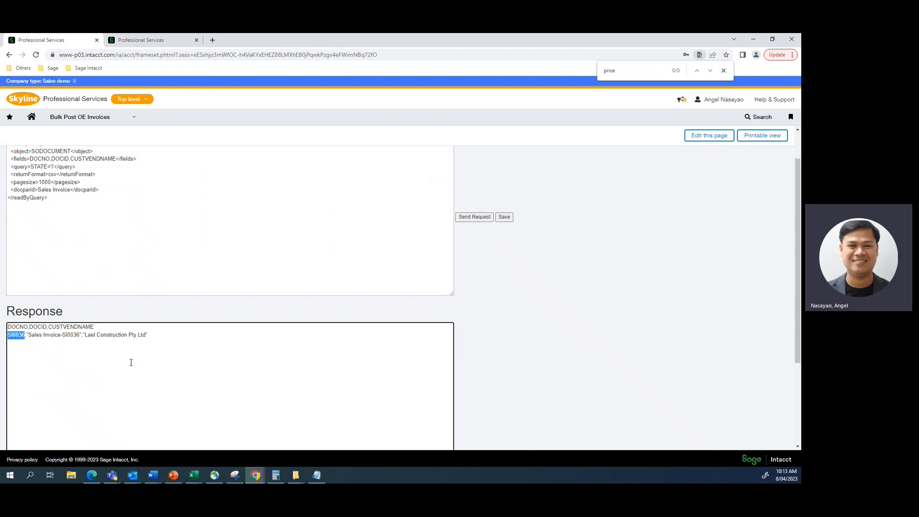
pyautogui.click(243, 236)
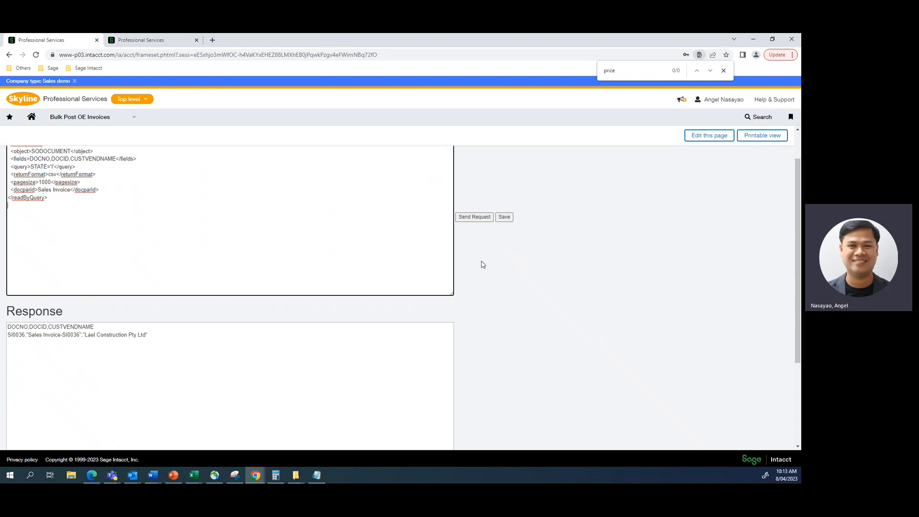
pyautogui.click(505, 218)
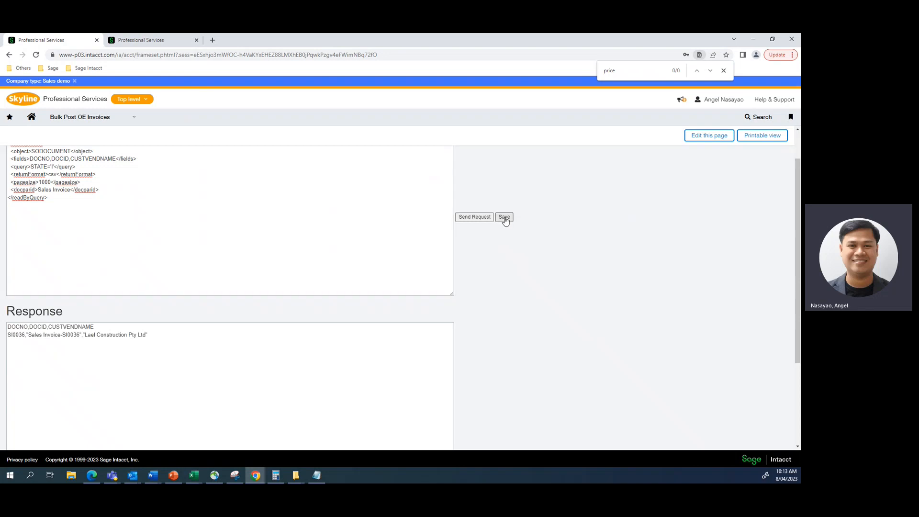
pyautogui.click(31, 457)
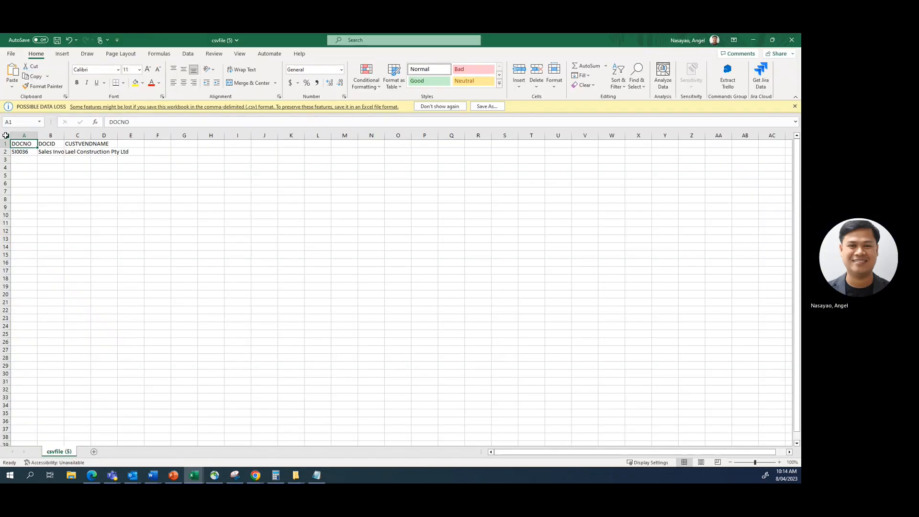
# Autofit all worksheet columns to their contents and select cell A2.
pyautogui.click(6, 136)
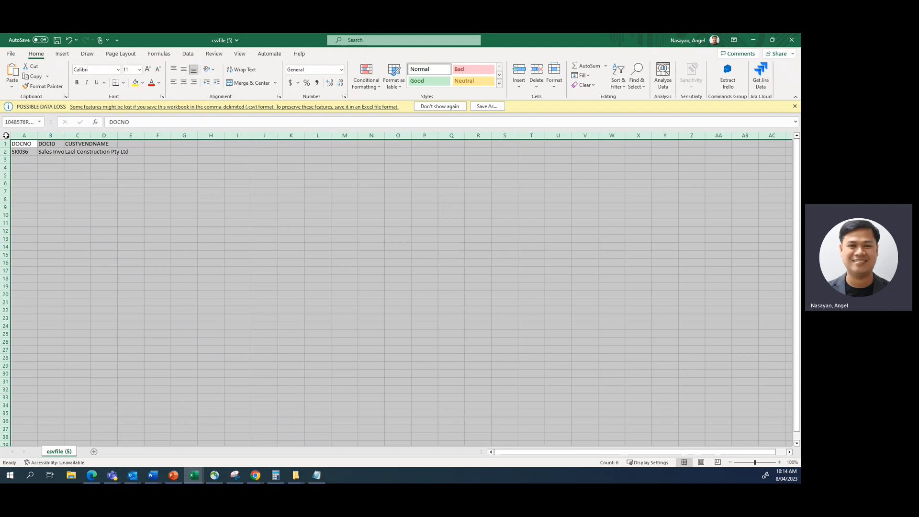
pyautogui.doubleClick(37, 136)
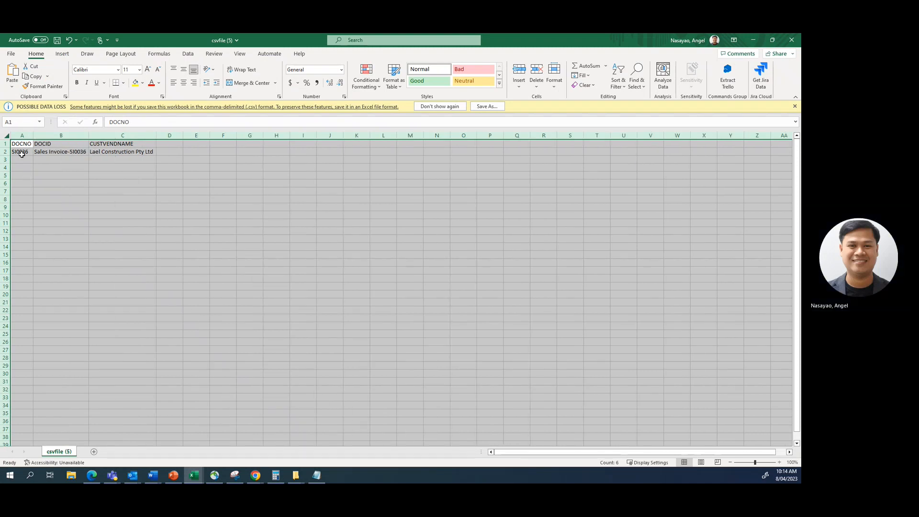
pyautogui.press('Down')
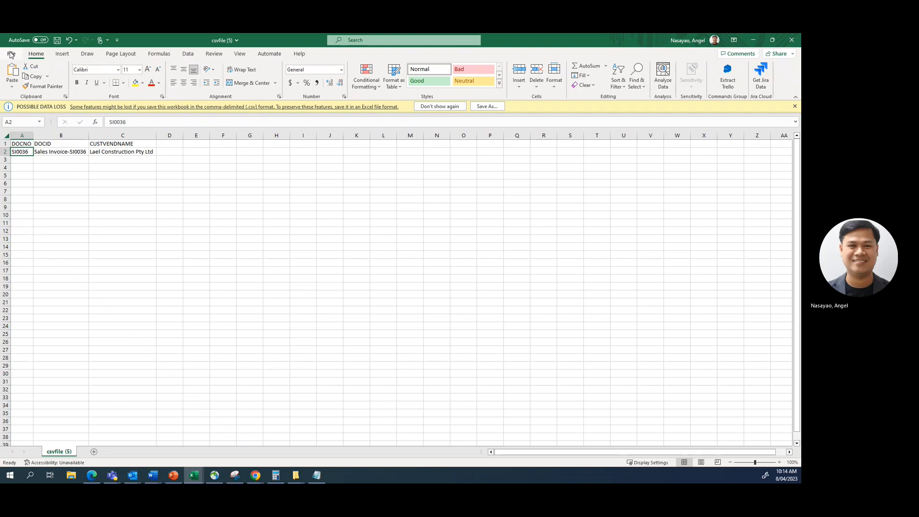
pyautogui.moveTo(274, 42); pyautogui.dragTo(0, 114)
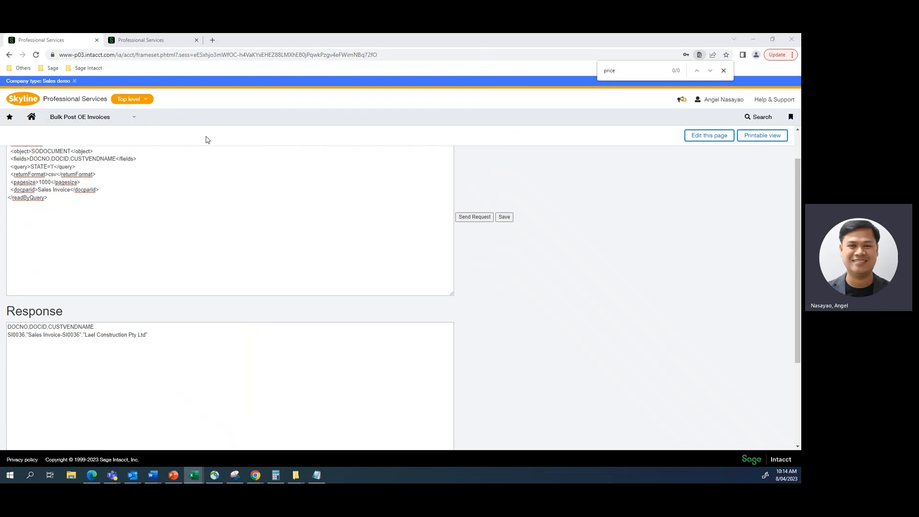
pyautogui.scroll(1, 240, 214)
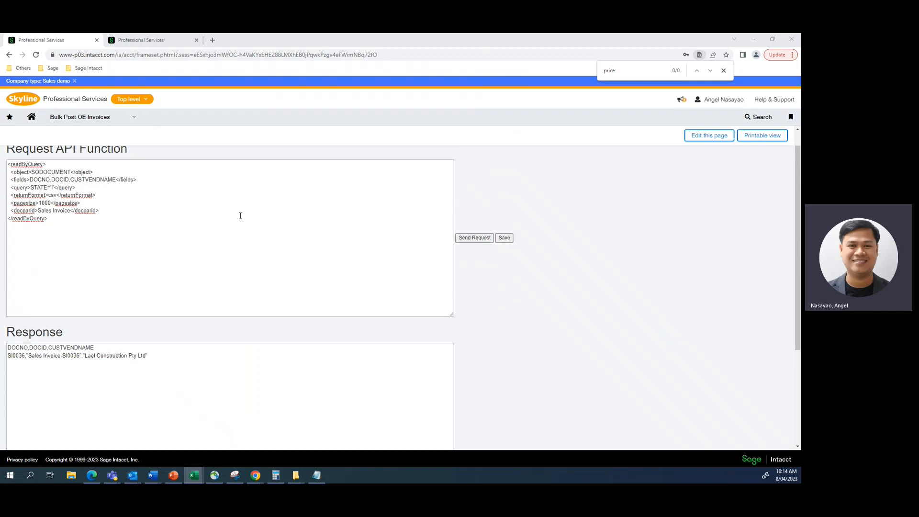
pyautogui.moveTo(0, 86); pyautogui.dragTo(381, 90)
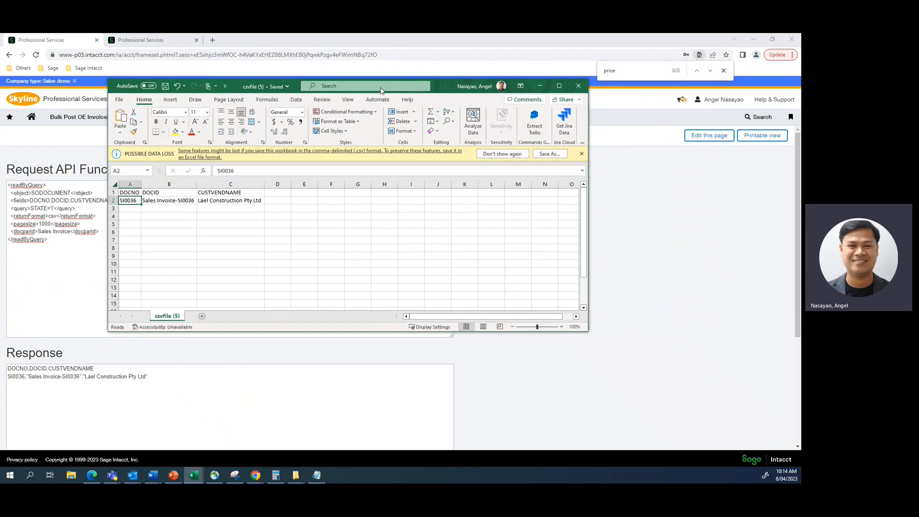
pyautogui.click(558, 85)
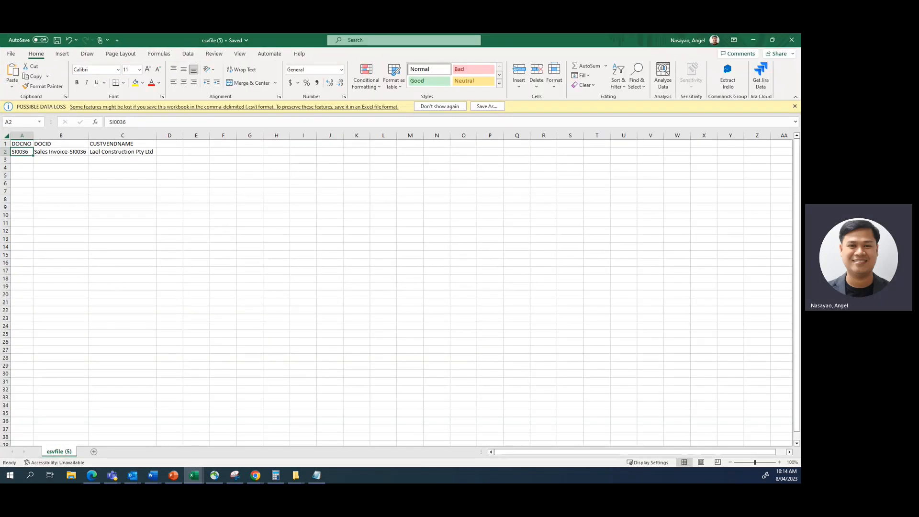
# Switch back to Sage Intacct in the browser and duplicate the Bulk Post OE Invoices tab.
pyautogui.hotkey('alt', 'Tab')
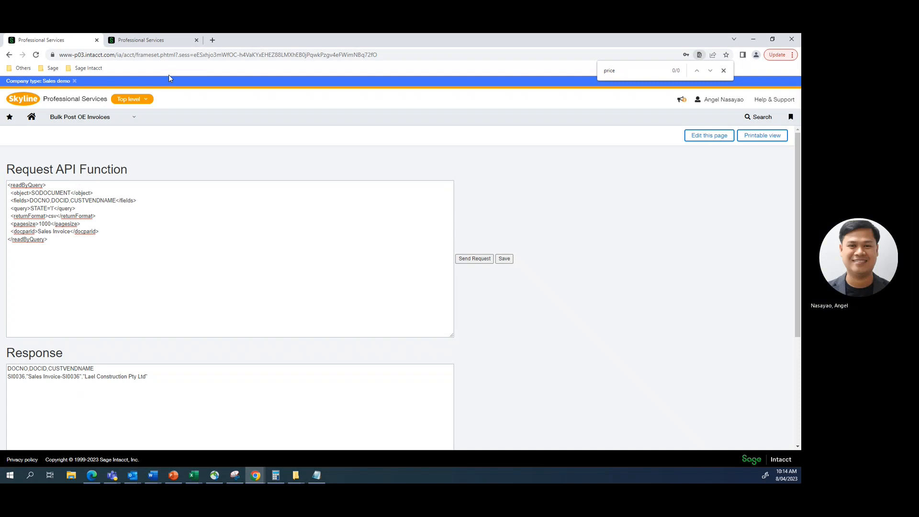
pyautogui.hotkey('alt', 'Tab')
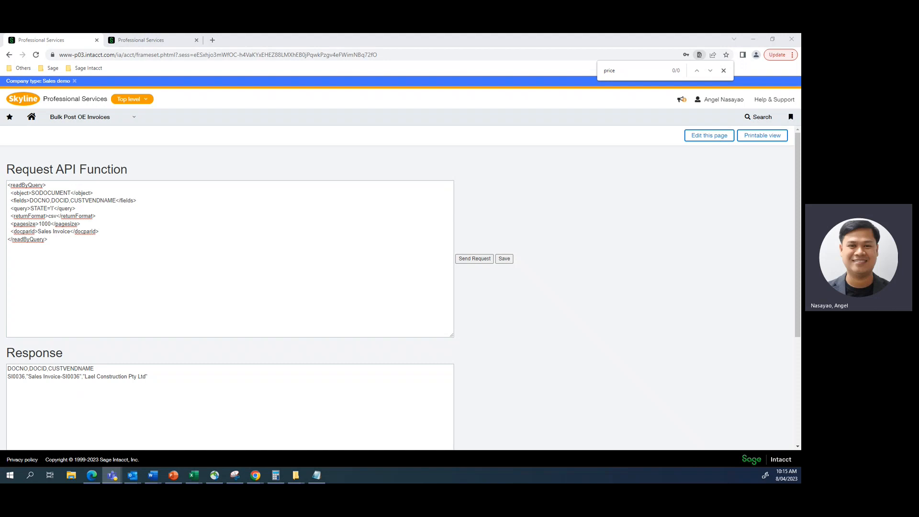
pyautogui.click(206, 166)
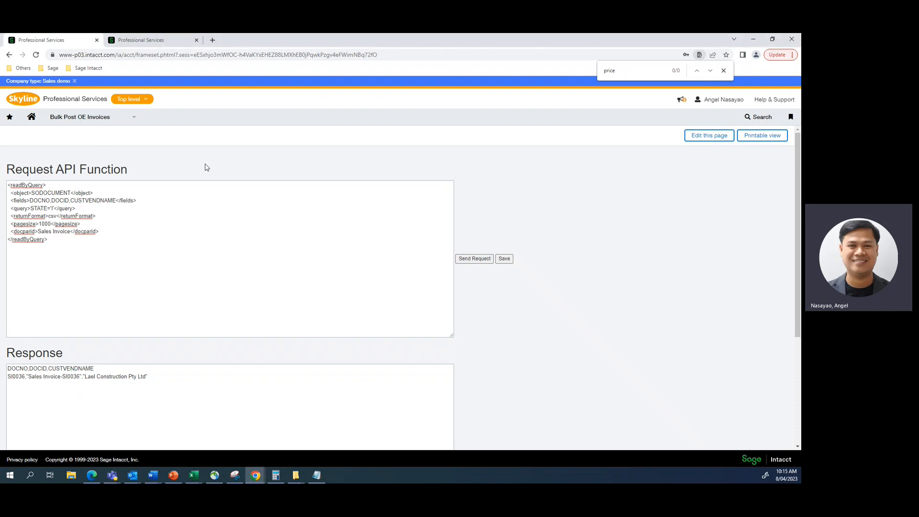
pyautogui.rightClick(65, 44)
pyautogui.click(81, 105)
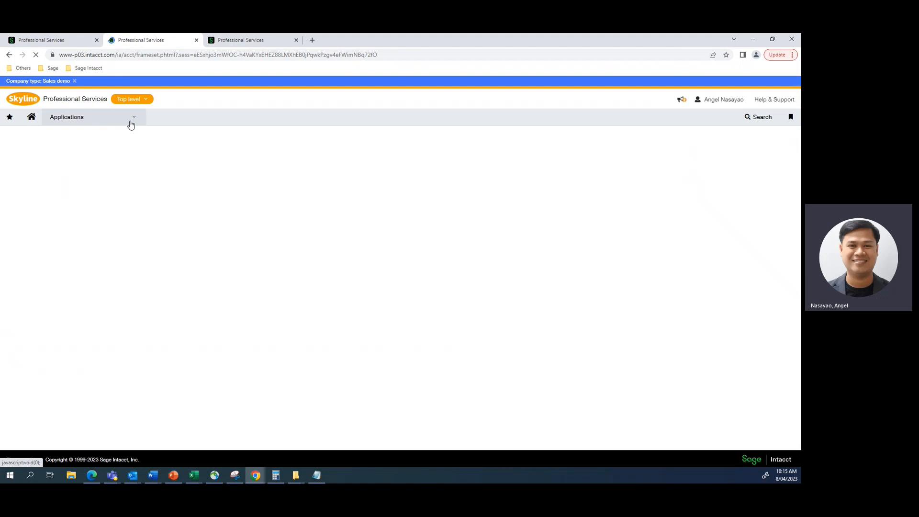
# Open the import page for Post Draft OE Invoices under Bulk Post OE Invoices.
pyautogui.click(134, 117)
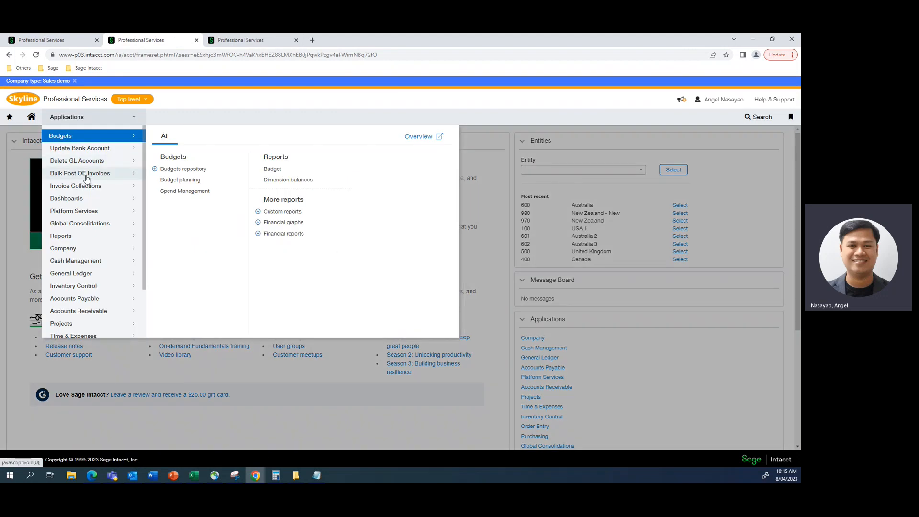
pyautogui.click(86, 179)
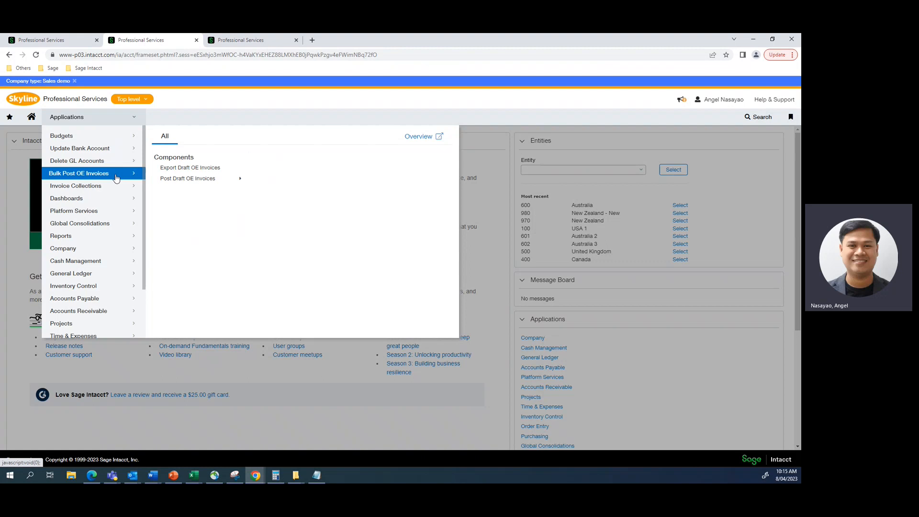
pyautogui.click(180, 181)
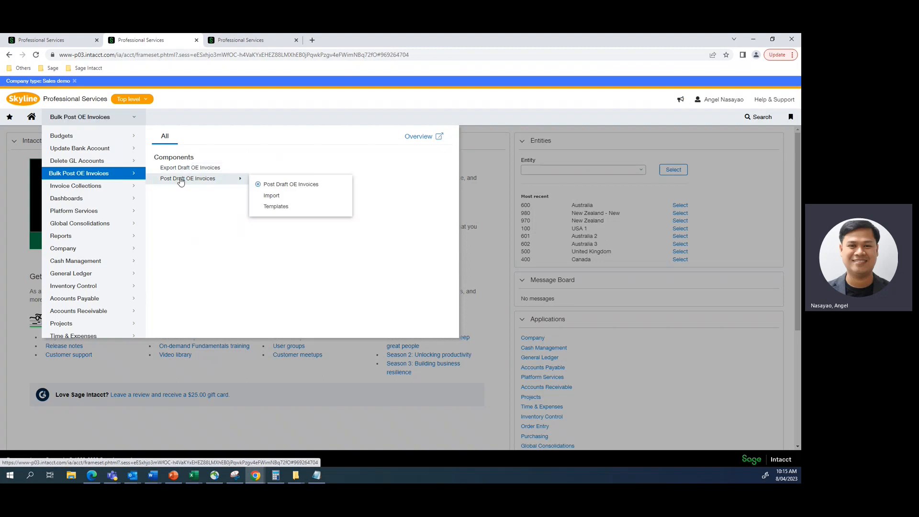
pyautogui.click(273, 198)
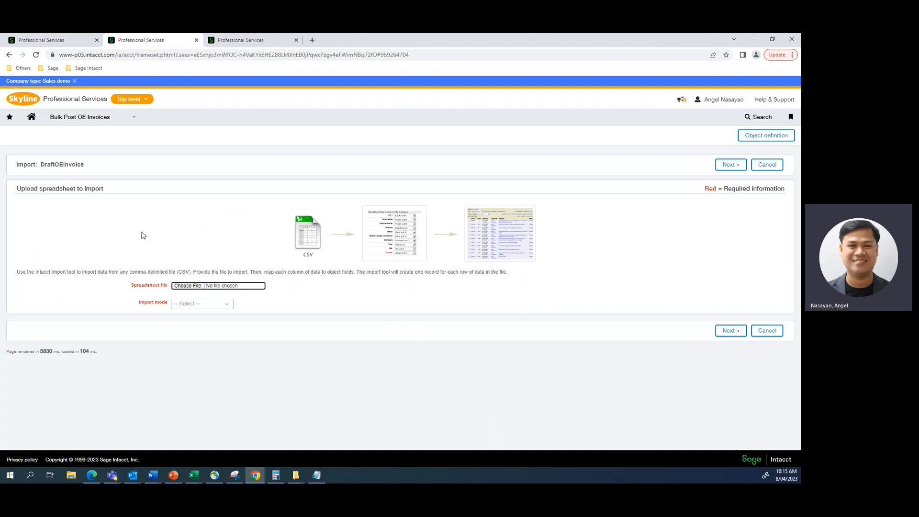
# Upload csvfile (5) from the Desktop as the spreadsheet file with Import mode Online, and continue to the field mapping.
pyautogui.click(186, 286)
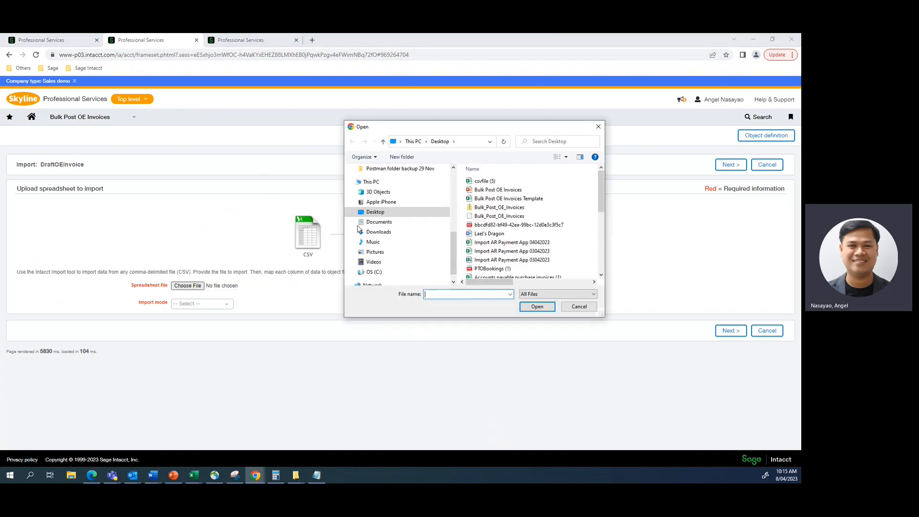
pyautogui.click(484, 182)
pyautogui.click(536, 307)
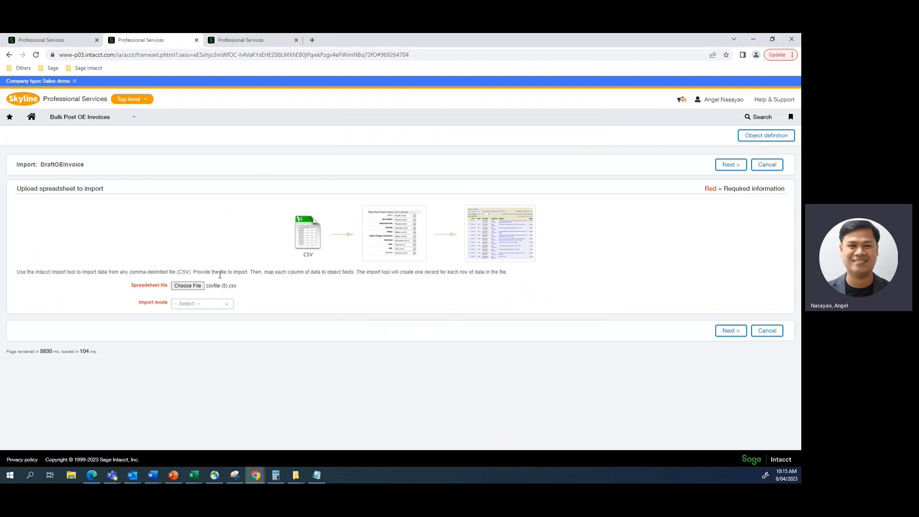
pyautogui.click(205, 307)
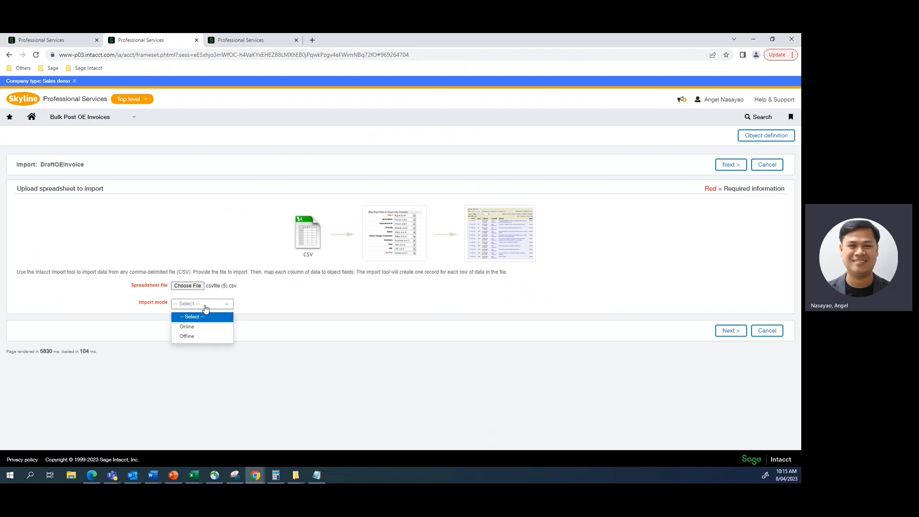
pyautogui.click(186, 327)
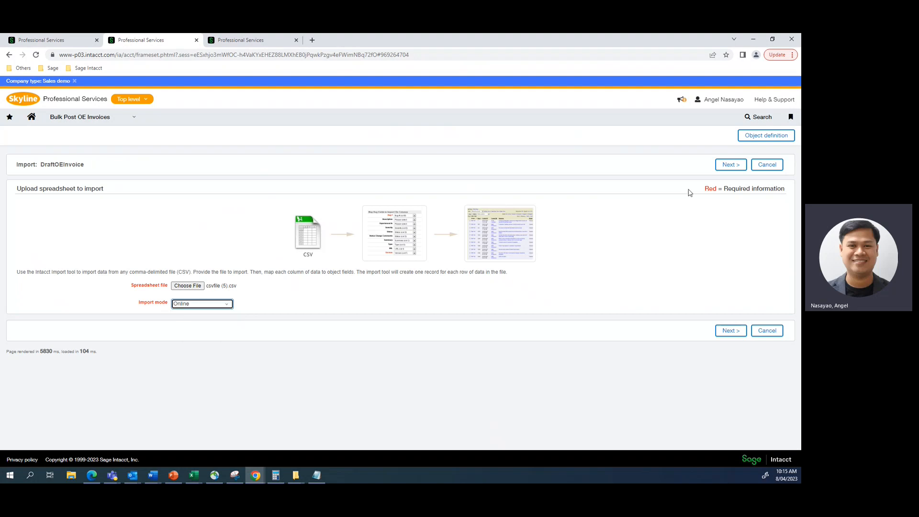
pyautogui.click(725, 165)
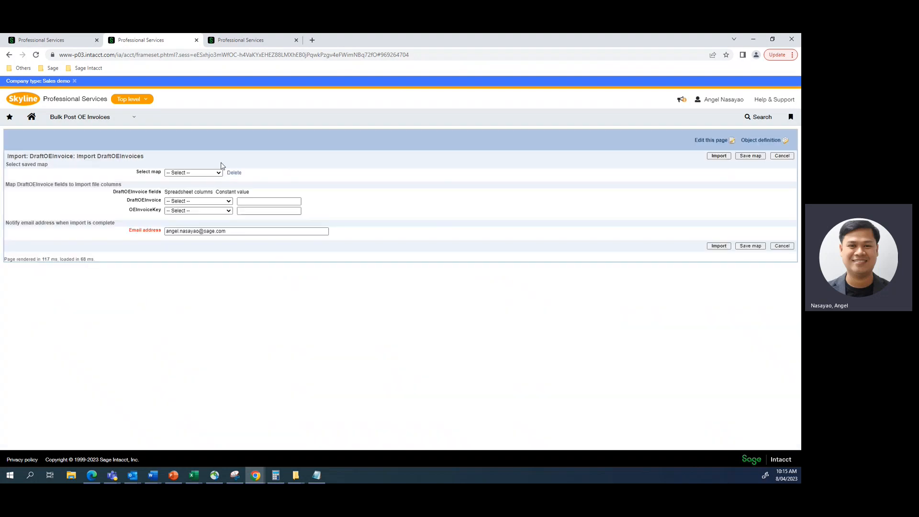
# Apply the saved map Post Draft OE Invoice to the DraftOEInvoice import fields and run the import.
pyautogui.click(194, 173)
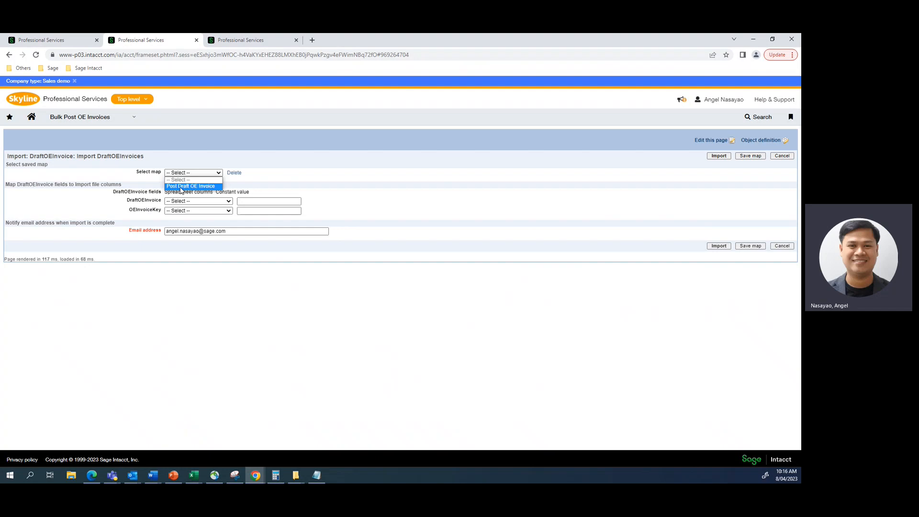
pyautogui.click(181, 186)
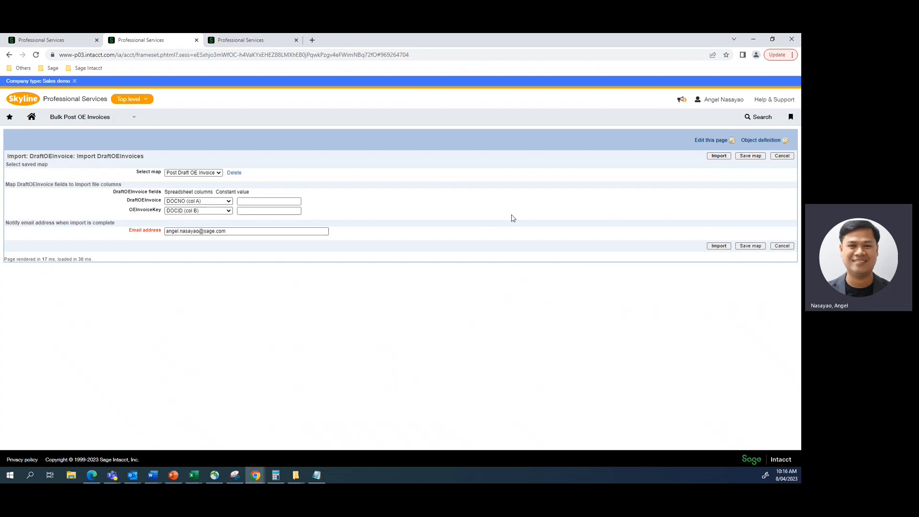
pyautogui.click(719, 156)
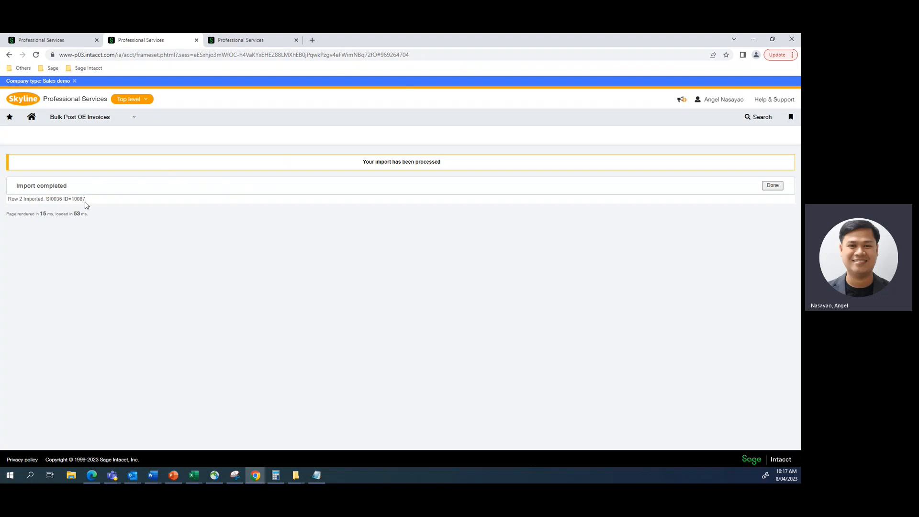
# Resend the readByQuery API request for draft sales invoices and refresh the Order Entry Sales Invoice list filtered by State draft.
pyautogui.click(66, 42)
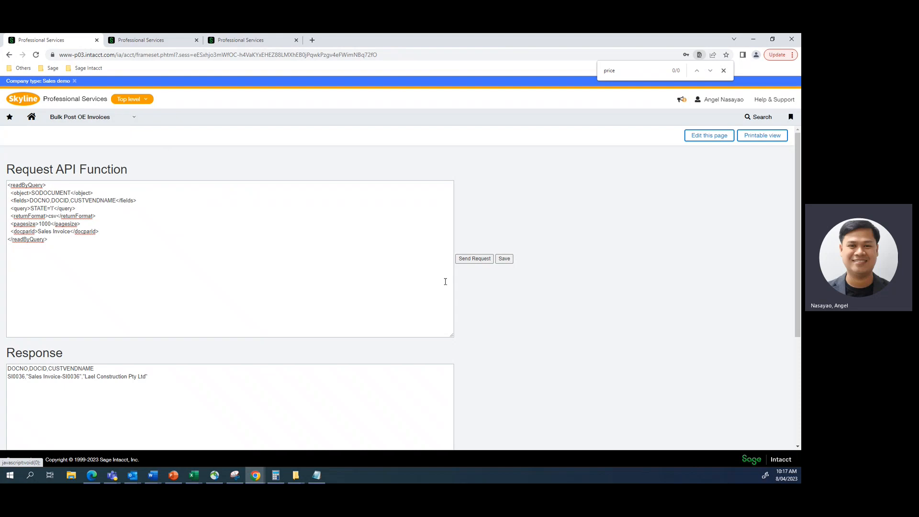
pyautogui.click(471, 260)
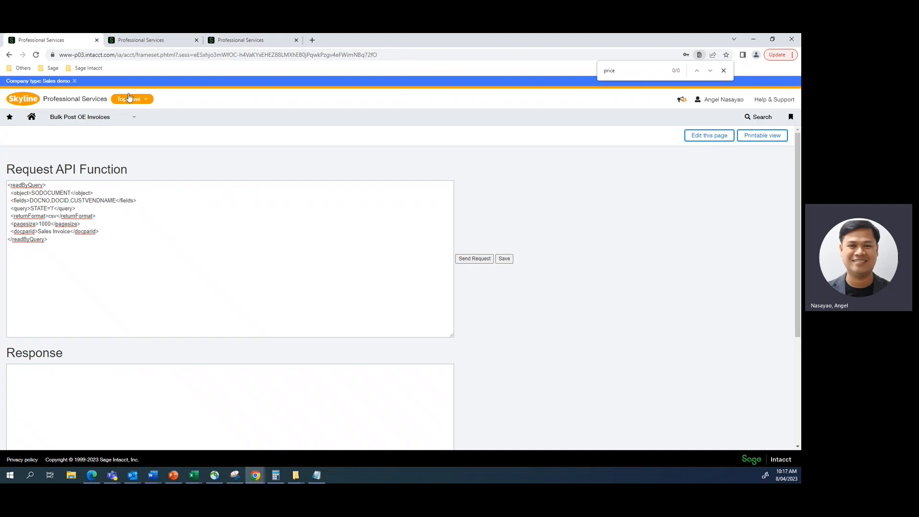
pyautogui.click(245, 43)
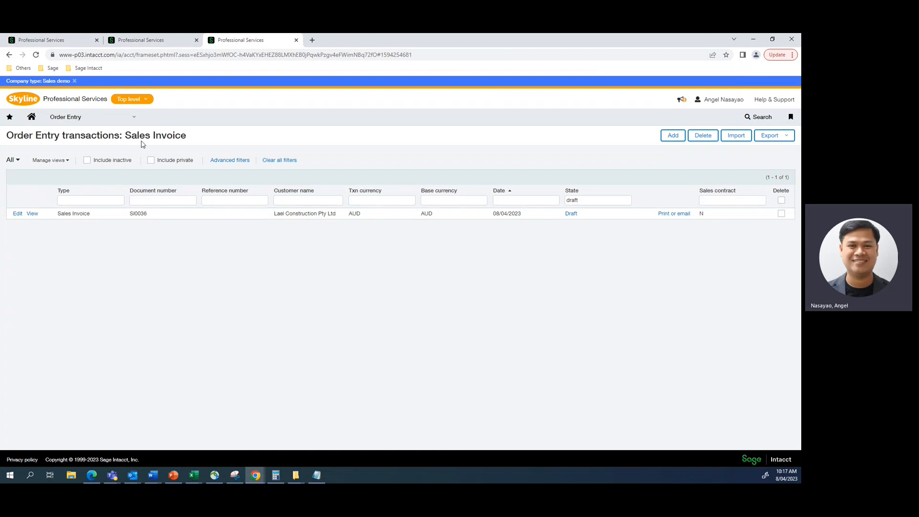
pyautogui.click(584, 203)
pyautogui.press('Return')
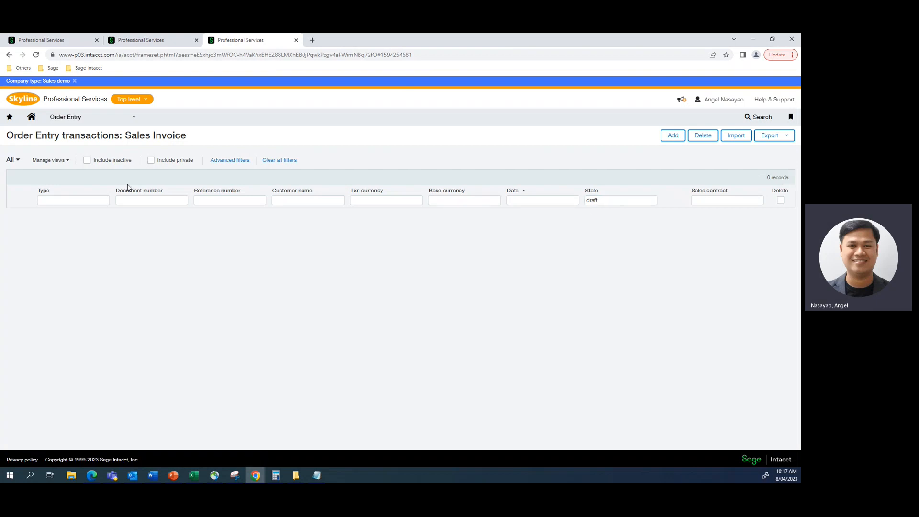
# Clear the State filter on the Sales Invoice list and reload the list.
pyautogui.doubleClick(611, 203)
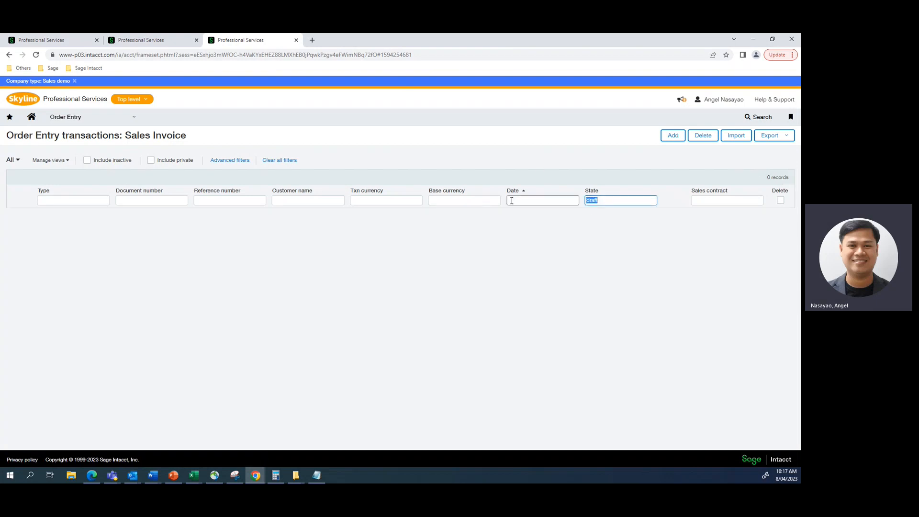
pyautogui.press('BackSpace')
pyautogui.press('Return')
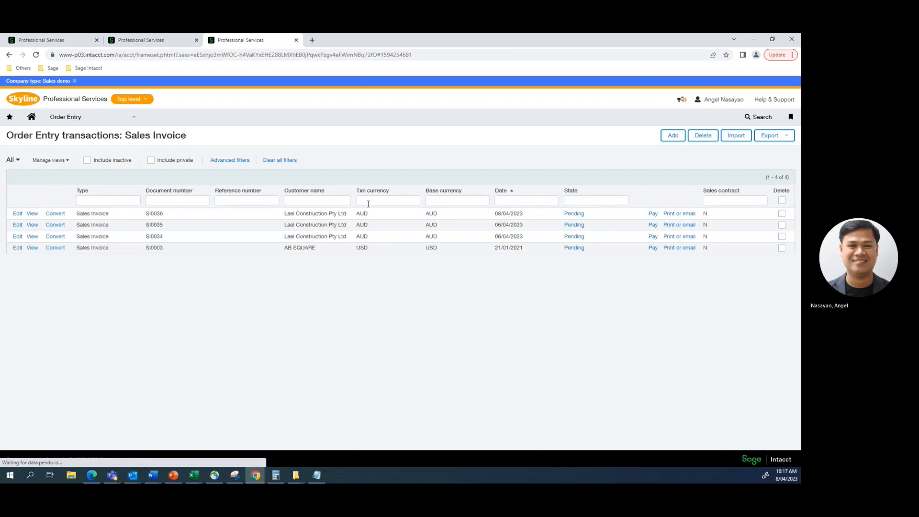
# View the transaction details of the imported sales invoice dated 08/04/2023 and return to the Request API Function page.
pyautogui.click(31, 215)
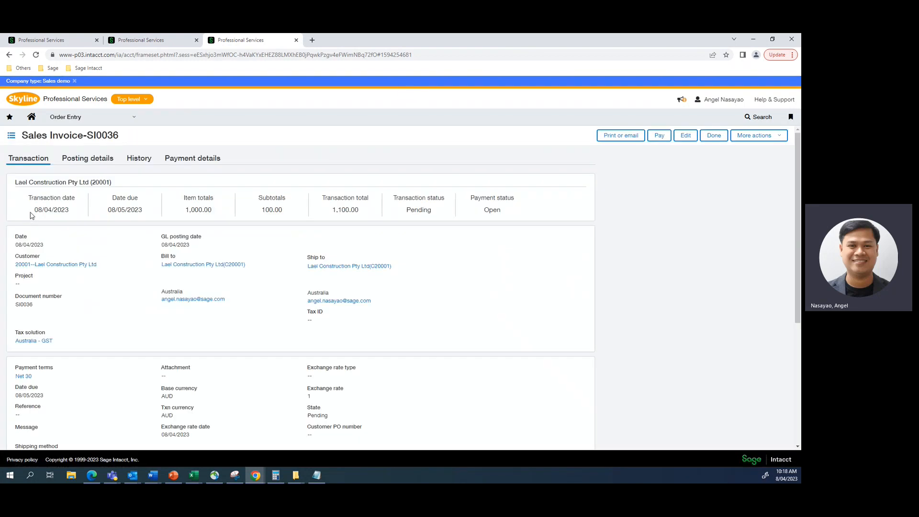
pyautogui.scroll(-2, 317, 302)
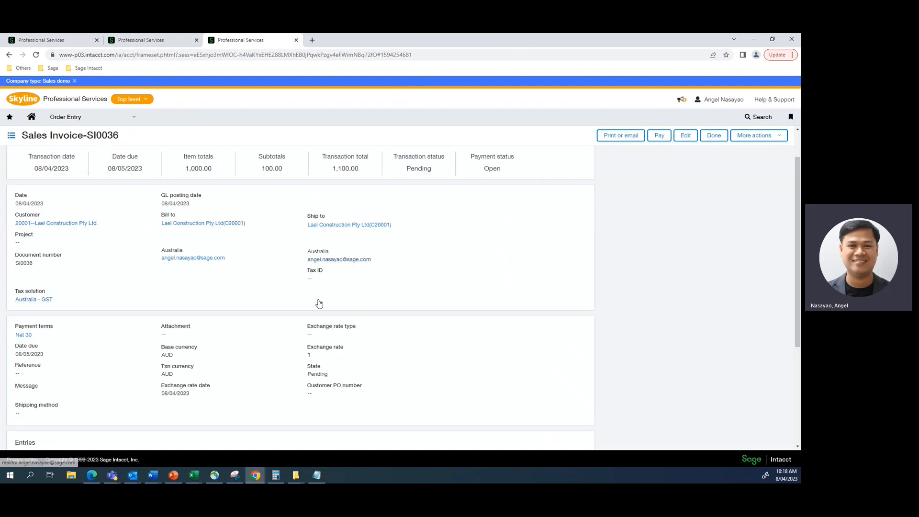
pyautogui.scroll(2, 319, 302)
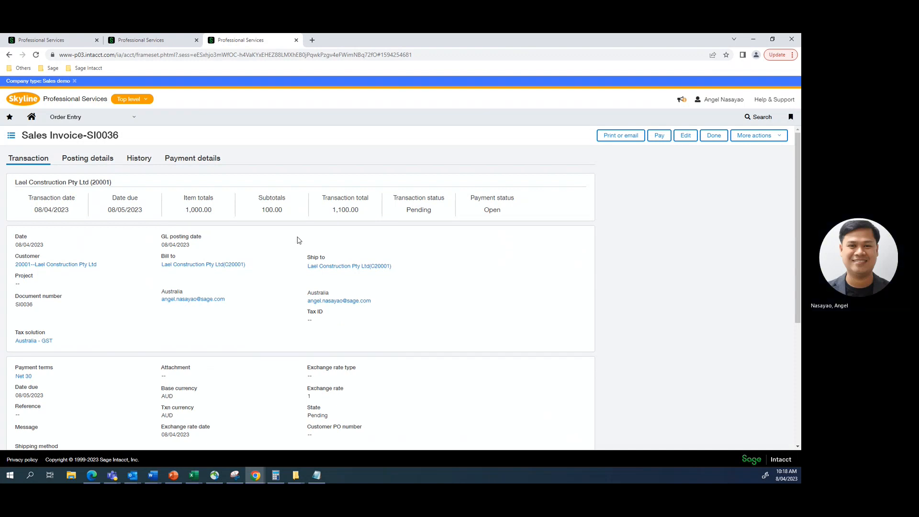
pyautogui.click(52, 41)
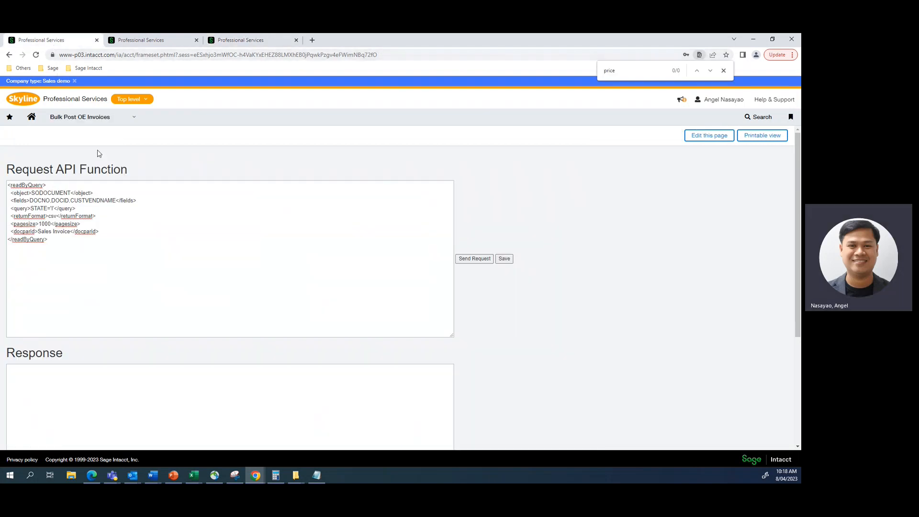